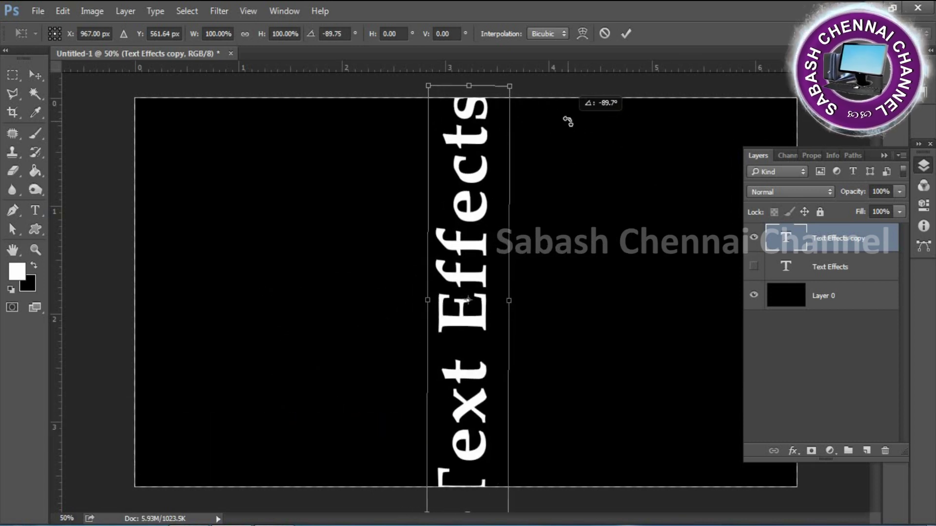
Step: Shrink the rotated Text Effects copy to fit within the canvas height and apply the transform
{"action": "left_click_drag", "start_coordinate": [473, 85], "coordinate": [473, 116]}
{"action": "left_click_drag", "start_coordinate": [470, 259], "coordinate": [474, 258]}
{"action": "key", "text": "Return"}
Step: Rasterize the Text Effects copy and apply the Wind filter with the Blast method from the left, repeating it once
{"action": "left_click", "coordinate": [219, 11]}
{"action": "mouse_move", "coordinate": [416, 321]}
{"action": "left_click", "coordinate": [428, 360]}
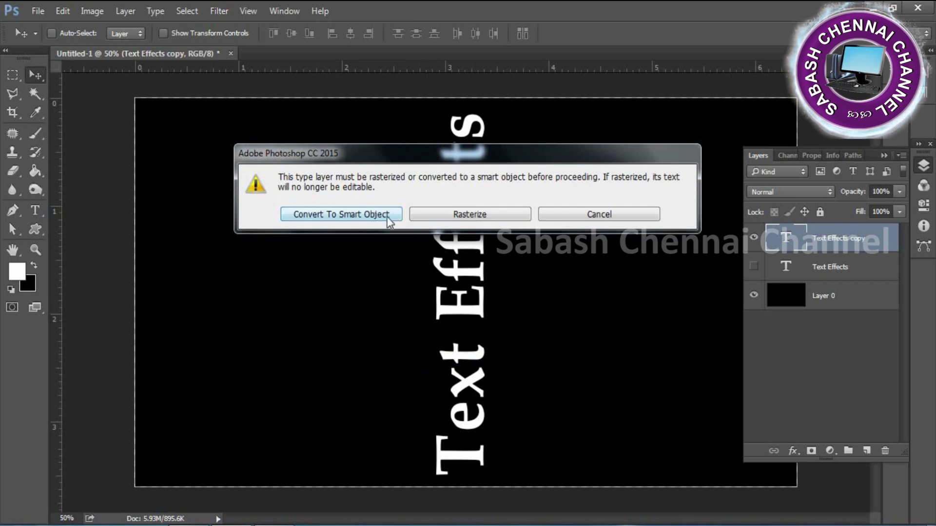
{"action": "left_click", "coordinate": [432, 213]}
{"action": "left_click", "coordinate": [368, 379]}
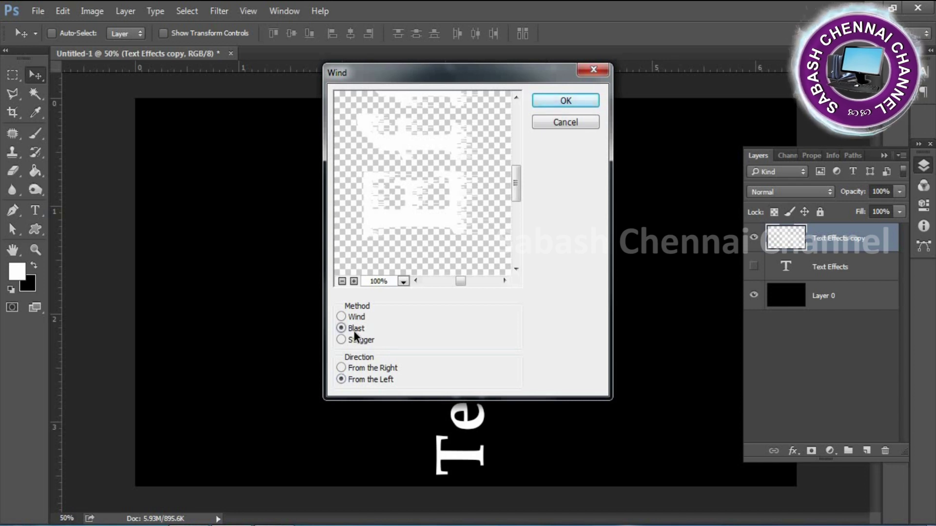
{"action": "left_click", "coordinate": [574, 104]}
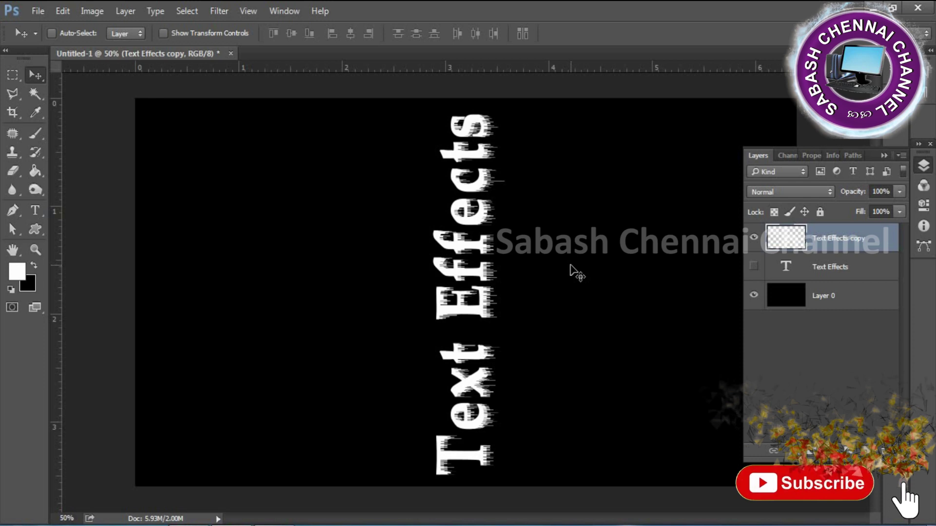
{"action": "key", "text": "ctrl+f"}
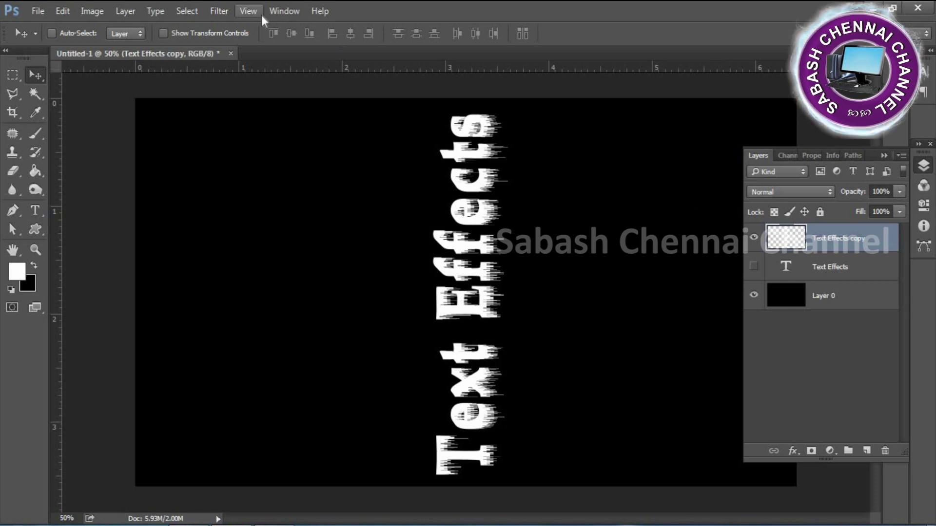
Step: Rotate the wind-streaked text 90 degrees so it reads horizontally with the drips hanging down
{"action": "key", "text": "ctrl+t"}
{"action": "type", "text": "180"}
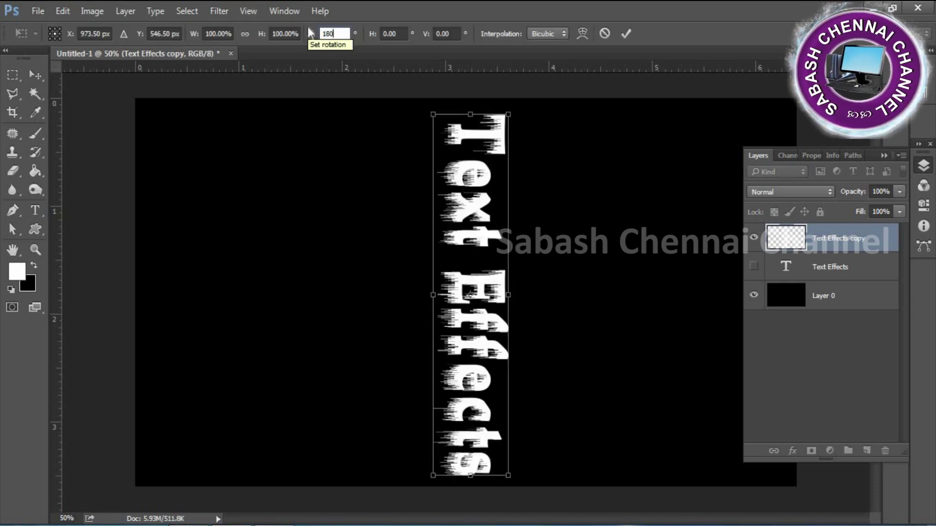
{"action": "key", "text": "BackSpace"}
{"action": "key", "text": "BackSpace"}
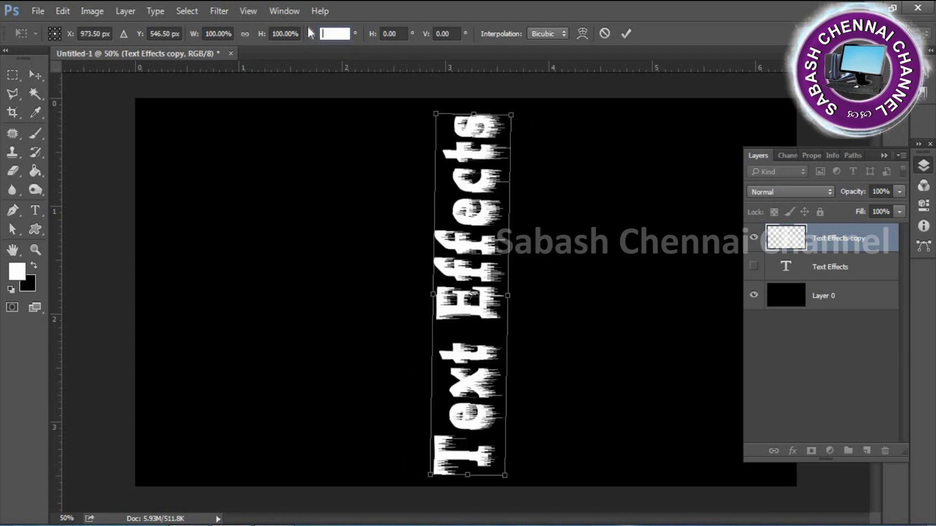
{"action": "type", "text": "90"}
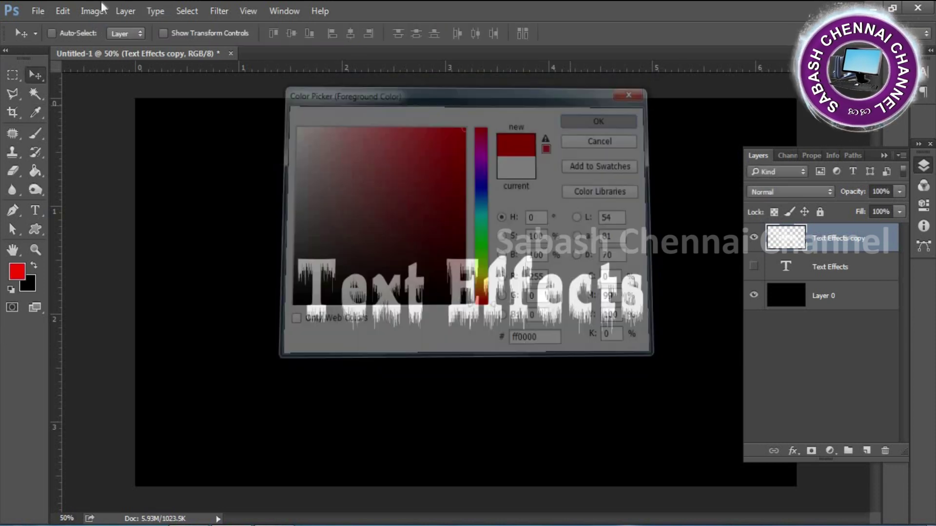
Step: Set the Type tool's text color to red, ff0000
{"action": "left_click", "coordinate": [35, 210]}
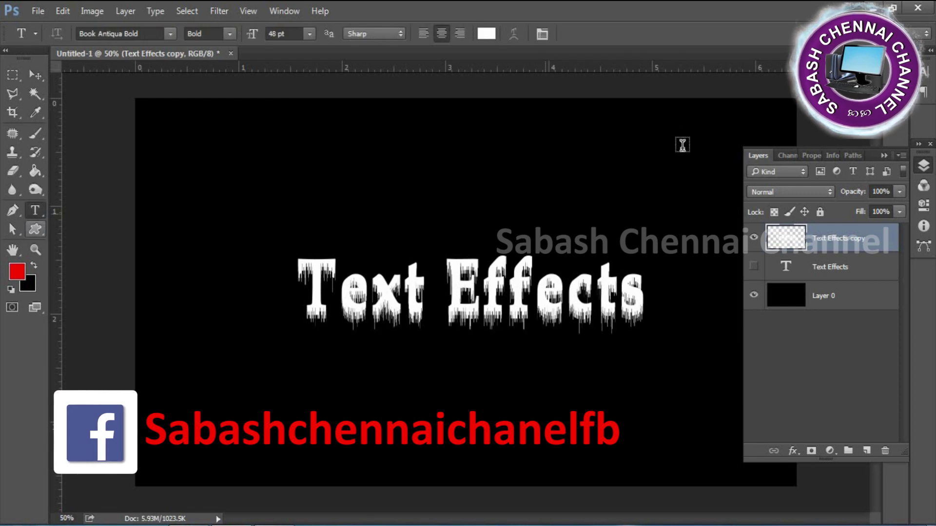
{"action": "left_click", "coordinate": [542, 34]}
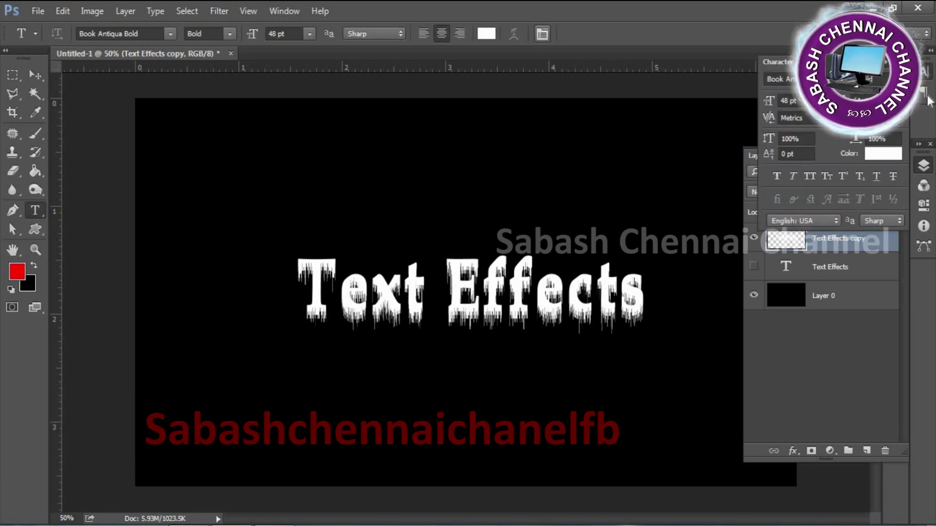
{"action": "left_click", "coordinate": [883, 153]}
{"action": "left_click_drag", "start_coordinate": [461, 128], "coordinate": [571, 87]}
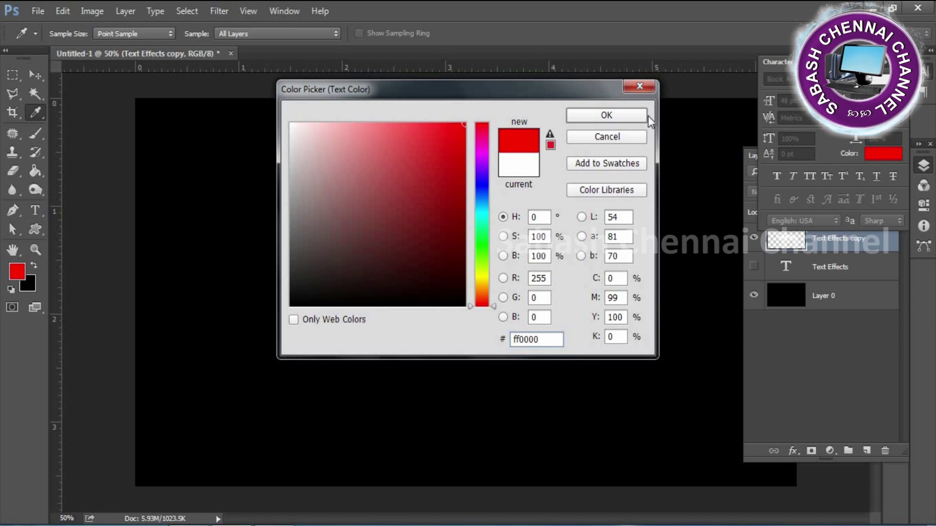
{"action": "left_click", "coordinate": [645, 117]}
Step: Fill the shape of the dripping text with the red foreground color, clear the selection and repeat the Wind filter
{"action": "left_click", "coordinate": [349, 294]}
{"action": "left_click", "coordinate": [775, 239]}
{"action": "left_click", "coordinate": [775, 239], "text": "ctrl"}
{"action": "key", "text": "alt+BackSpace"}
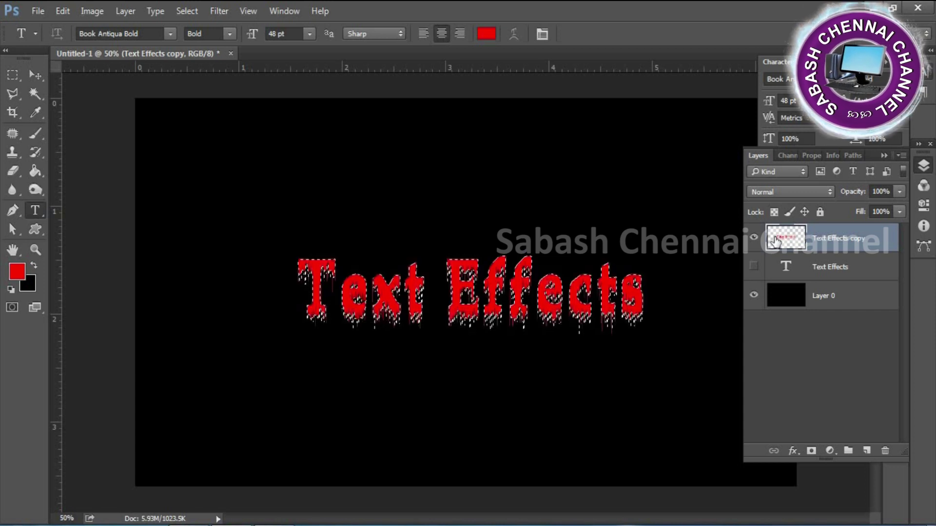
{"action": "key", "text": "ctrl+d"}
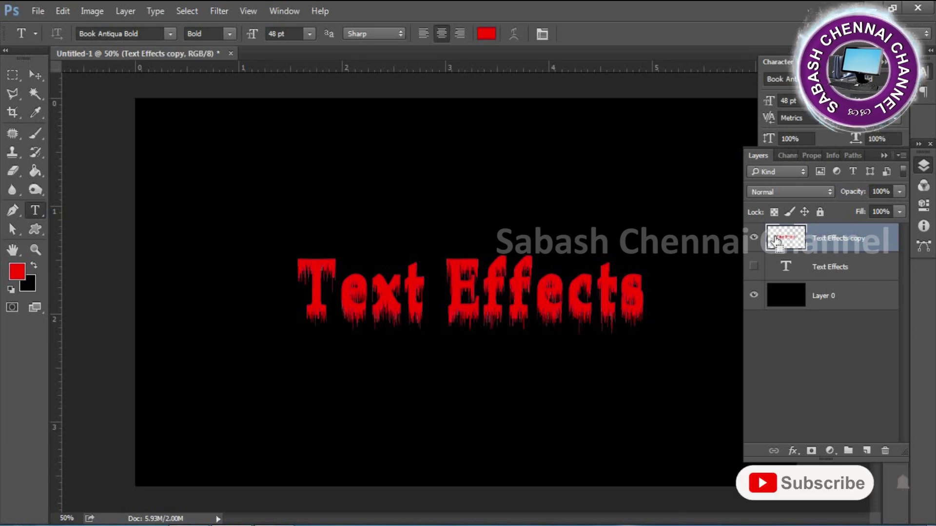
{"action": "key", "text": "ctrl+f"}
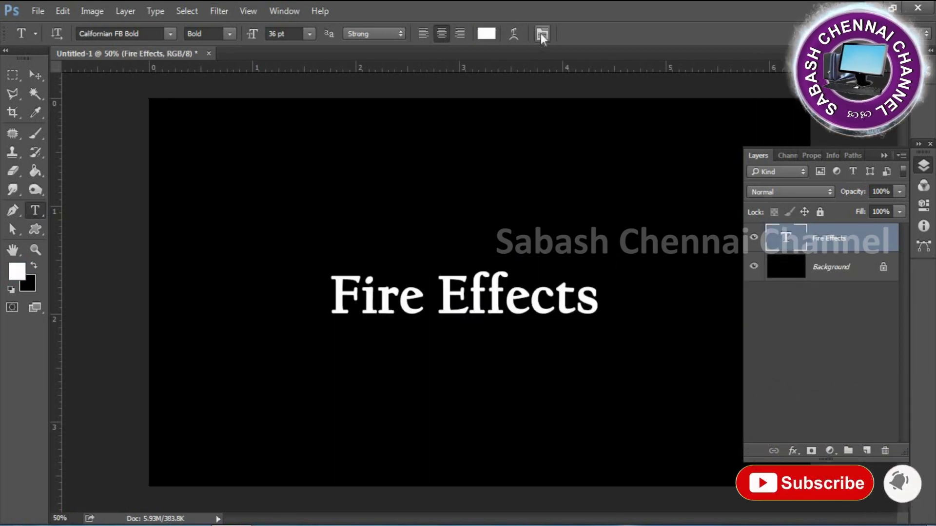
Step: Set the Fire Effects text size to 48 pt and rotate the text -90 degrees so it stands vertically
{"action": "left_click", "coordinate": [542, 34]}
{"action": "left_click", "coordinate": [850, 193]}
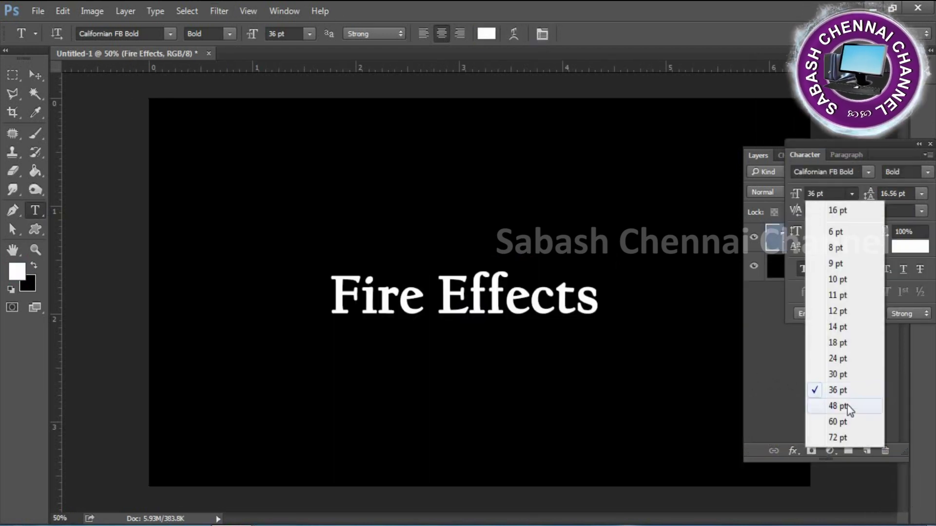
{"action": "left_click", "coordinate": [842, 408]}
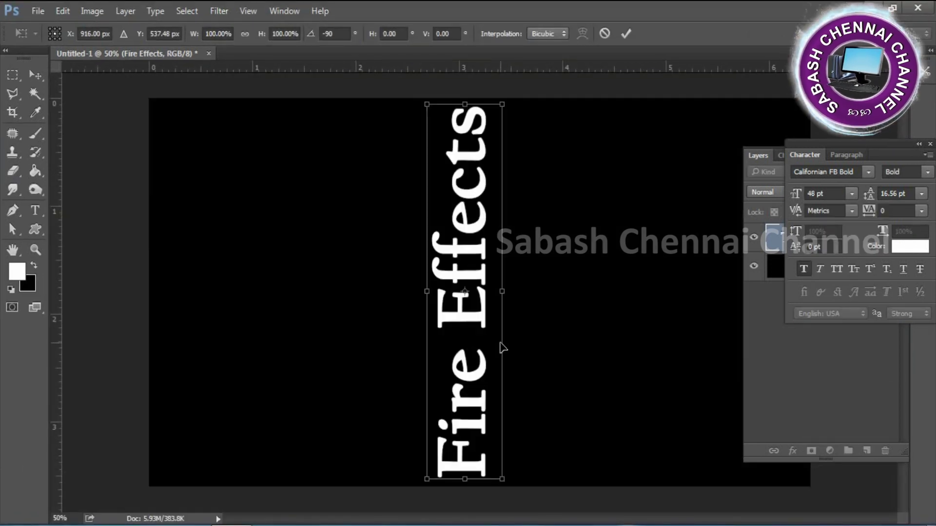
{"action": "key", "text": "Return"}
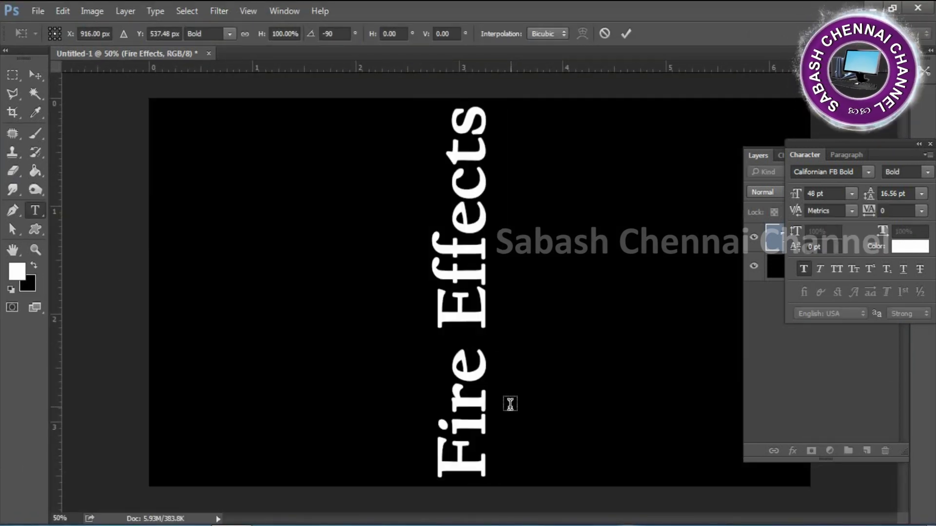
Step: Rasterize the vertical Fire Effects text and apply the Wind filter, repeating it several times for long streaks
{"action": "left_click", "coordinate": [224, 10]}
{"action": "mouse_move", "coordinate": [270, 263]}
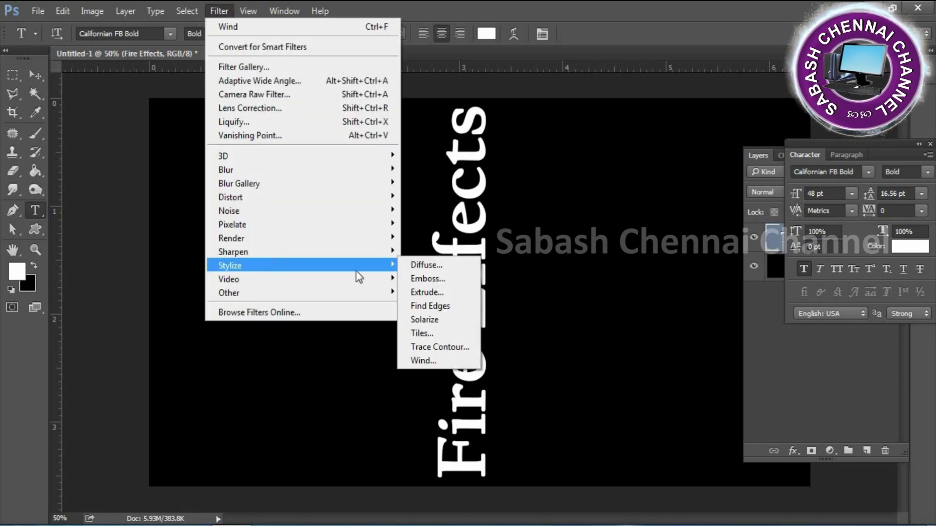
{"action": "left_click", "coordinate": [415, 359]}
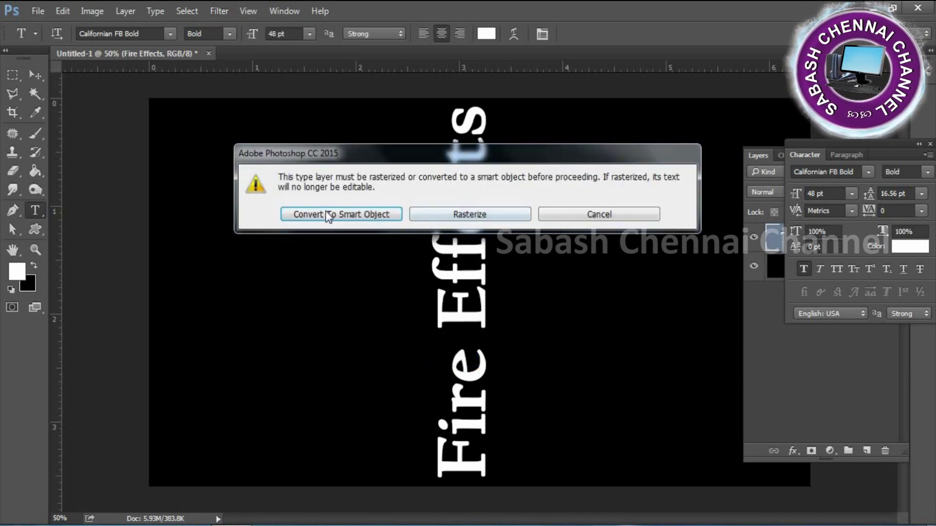
{"action": "left_click", "coordinate": [511, 217]}
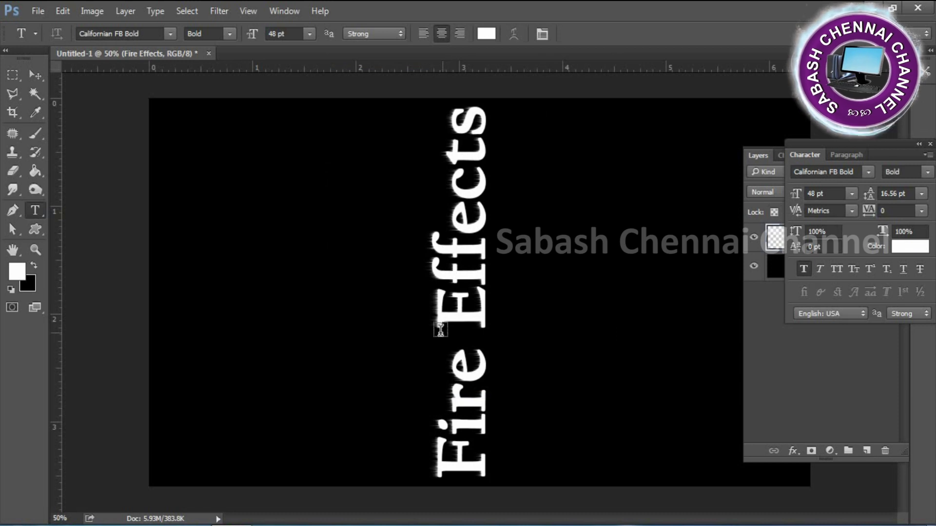
{"action": "key", "text": "ctrl+f"}
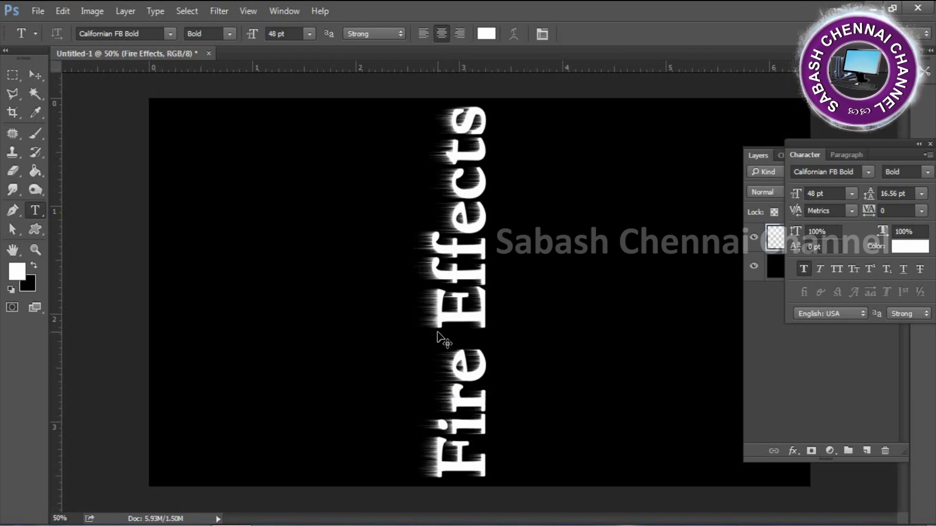
{"action": "key", "text": "ctrl+f"}
{"action": "key", "text": "ctrl+f"}
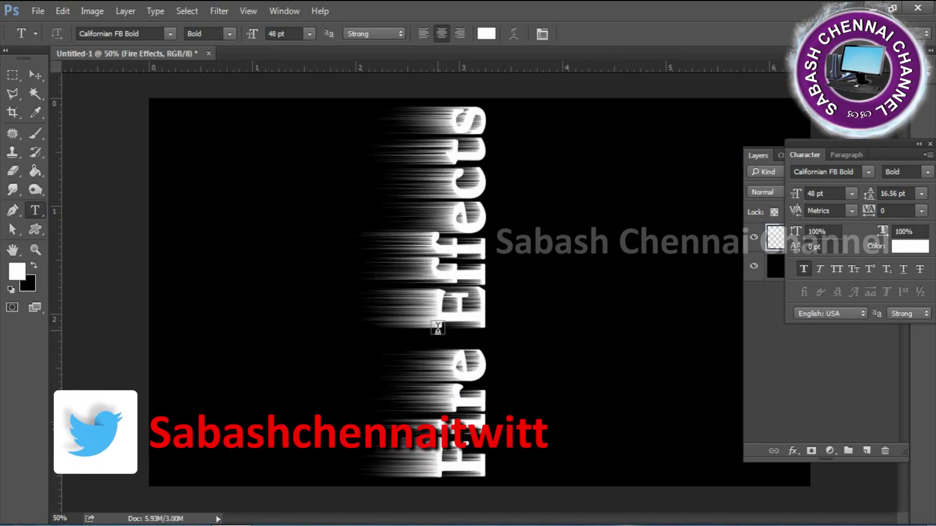
Step: Rotate the streaked Fire Effects text 90 degrees so it reads horizontally with the streaks pointing up
{"action": "key", "text": "ctrl+t"}
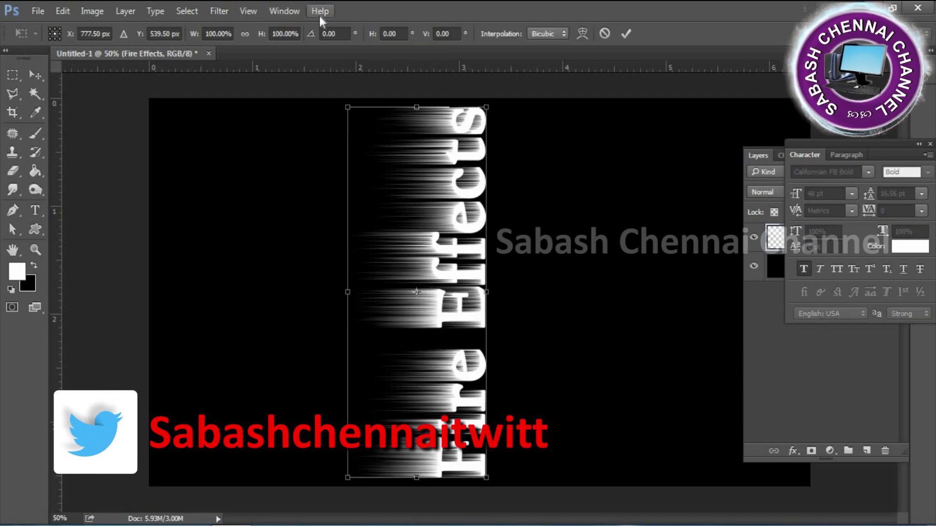
{"action": "left_click", "coordinate": [331, 33]}
{"action": "type", "text": "90"}
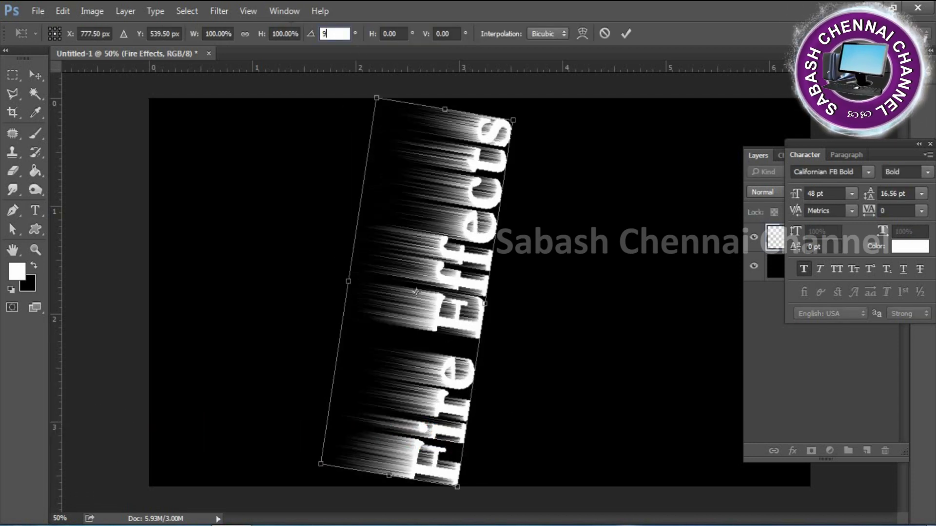
{"action": "key", "text": "Return"}
{"action": "key", "text": "Return"}
Step: Flatten the image while converting it to Grayscale mode, and convert the result to Indexed Color
{"action": "left_click", "coordinate": [92, 10]}
{"action": "mouse_move", "coordinate": [98, 29]}
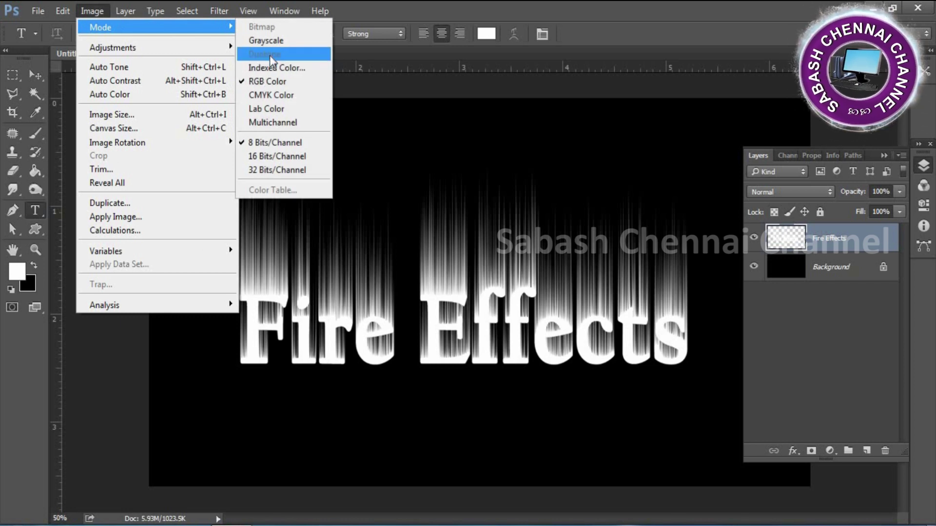
{"action": "left_click", "coordinate": [276, 42]}
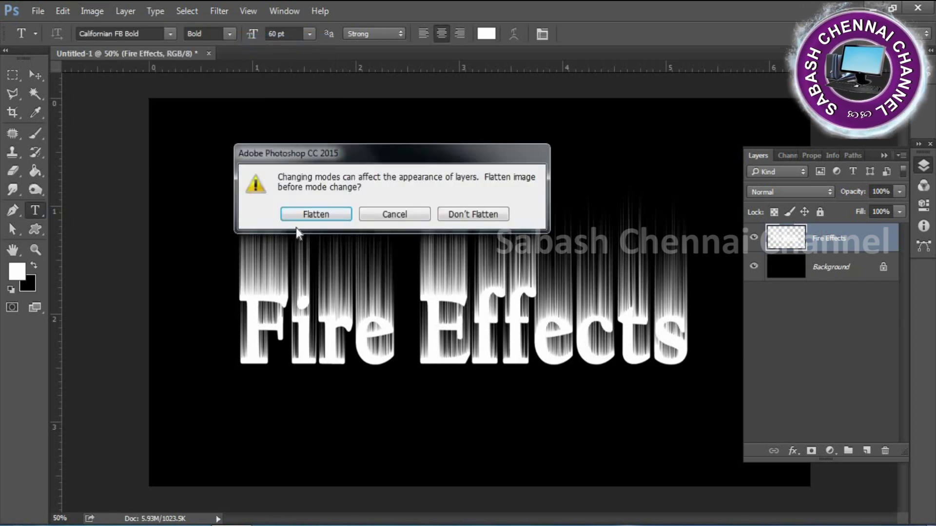
{"action": "left_click", "coordinate": [306, 218]}
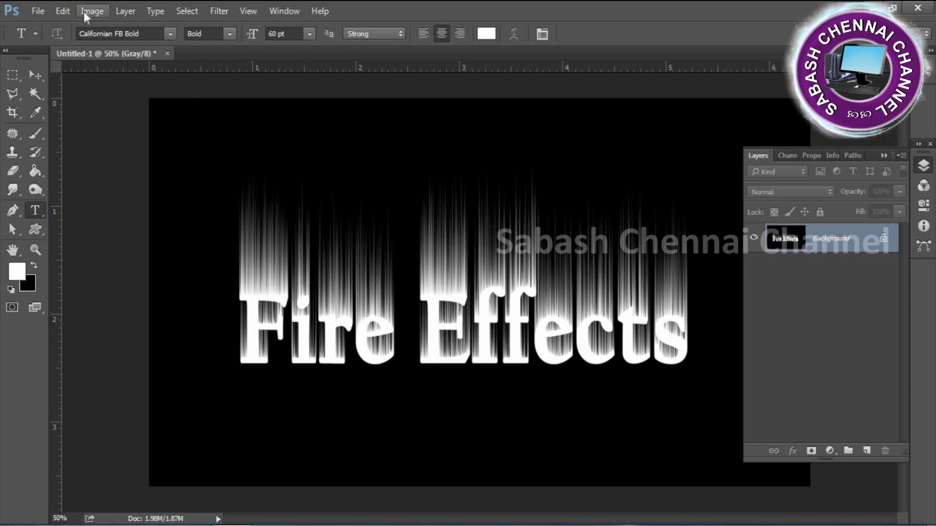
{"action": "left_click", "coordinate": [84, 11]}
{"action": "mouse_move", "coordinate": [98, 25]}
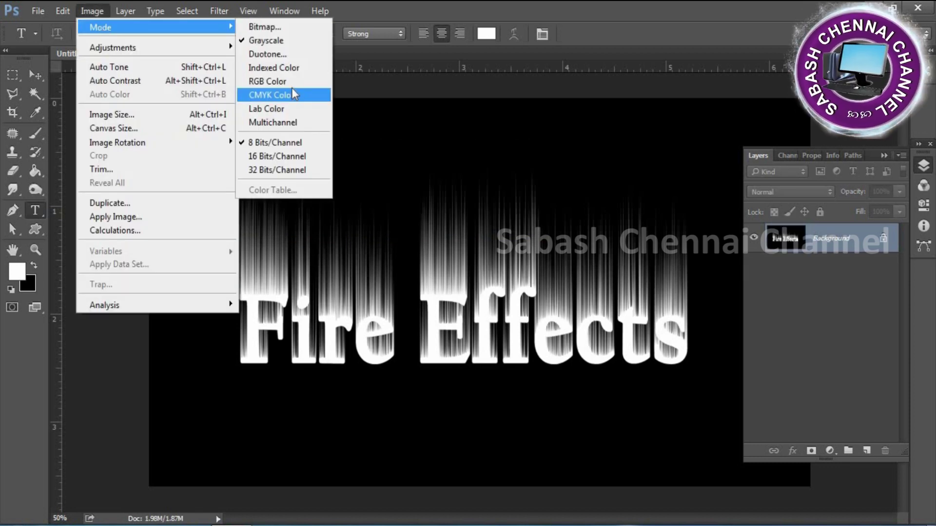
{"action": "left_click", "coordinate": [298, 68]}
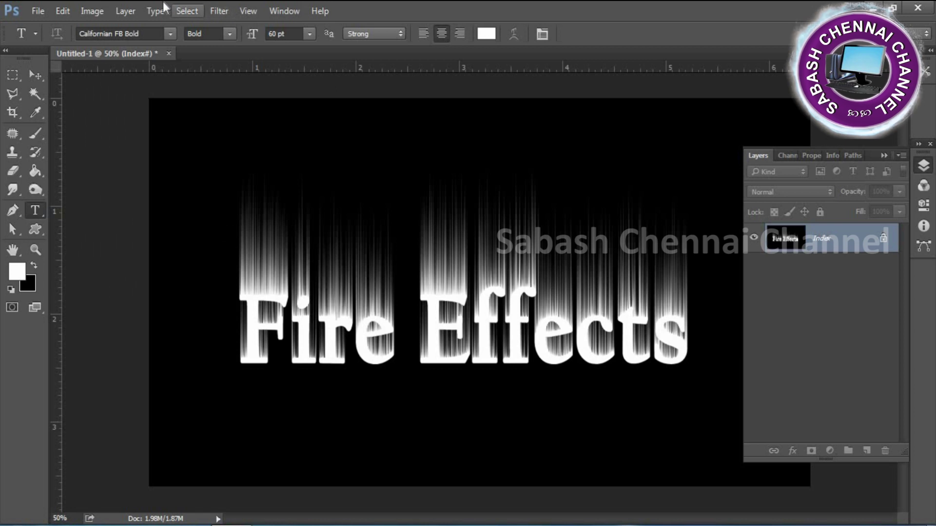
Step: Apply the Black Body color table to the indexed image to color the streaks like flames
{"action": "left_click", "coordinate": [92, 14]}
{"action": "mouse_move", "coordinate": [117, 27]}
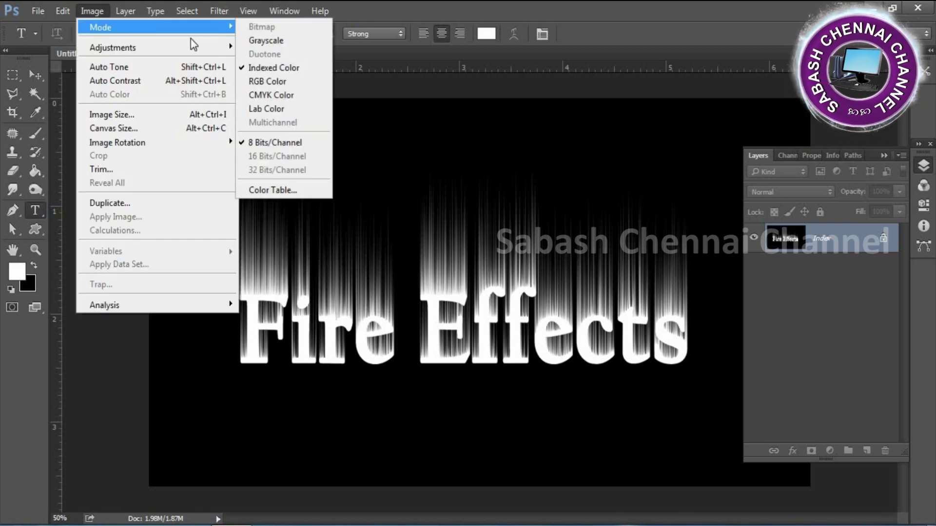
{"action": "left_click", "coordinate": [292, 192]}
{"action": "left_click", "coordinate": [270, 302]}
{"action": "left_click", "coordinate": [243, 336]}
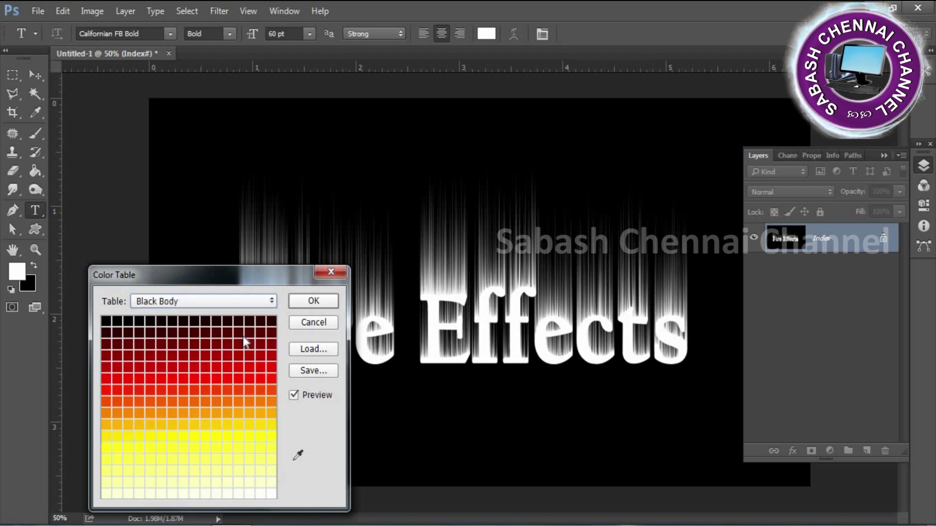
{"action": "left_click", "coordinate": [324, 301]}
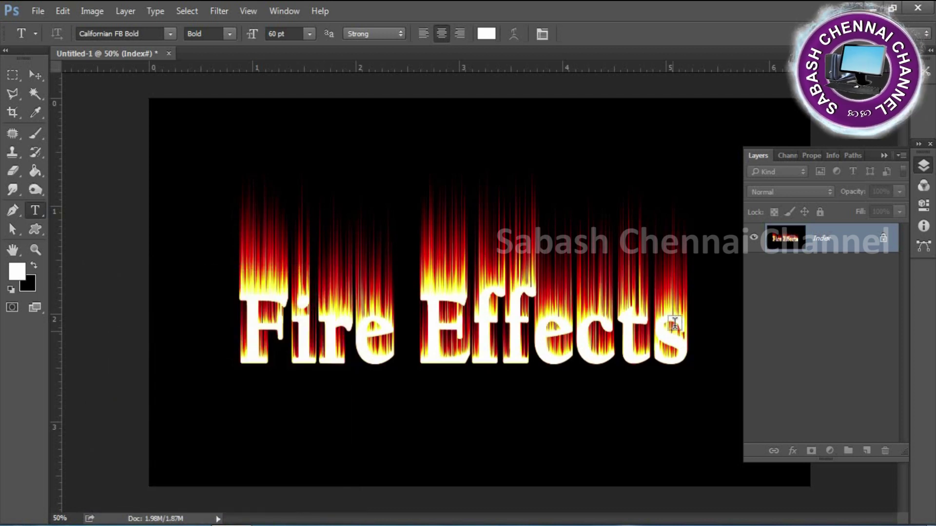
Step: Convert the flame-colored image from Indexed Color to RGB Color mode
{"action": "left_click", "coordinate": [99, 14]}
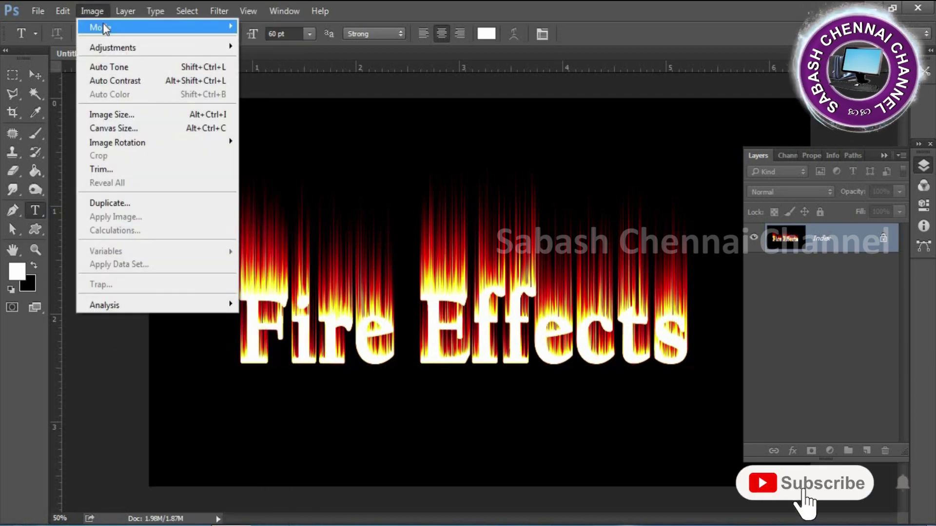
{"action": "mouse_move", "coordinate": [104, 27]}
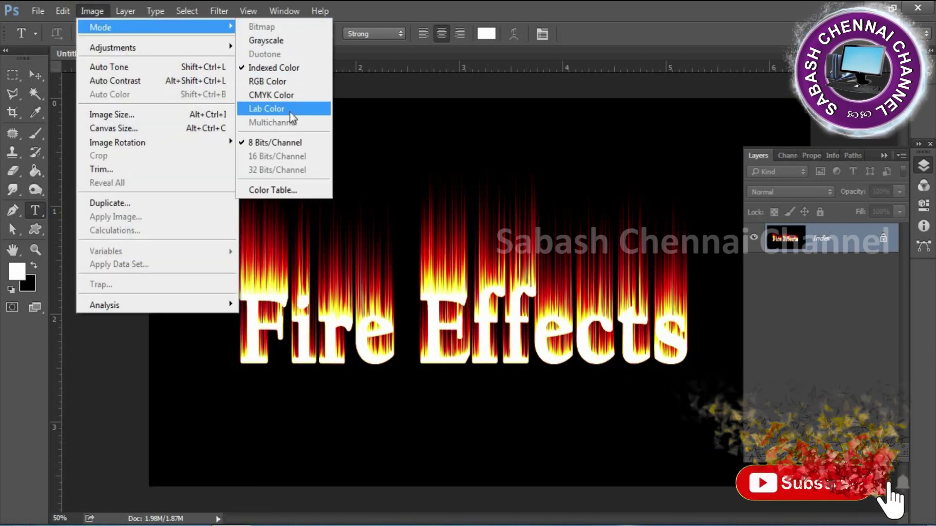
{"action": "left_click", "coordinate": [292, 81]}
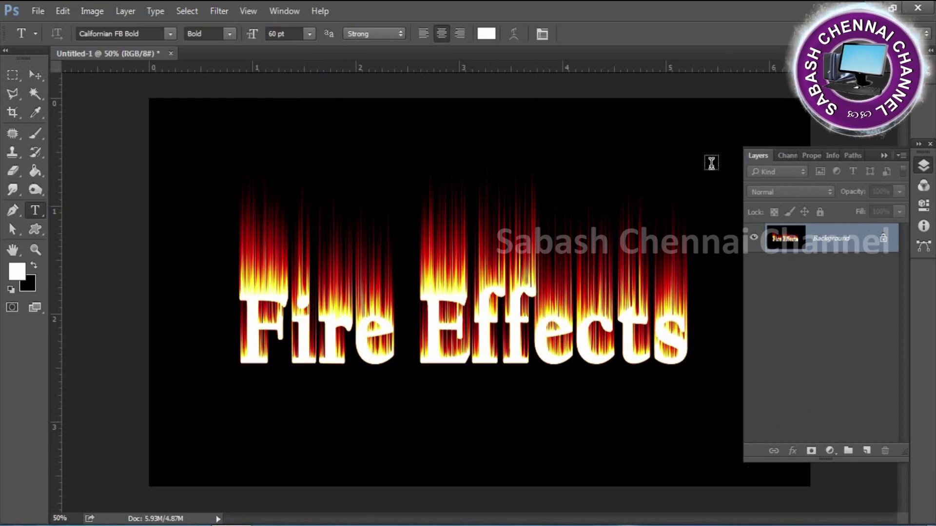
Step: Open the image in the Liquify filter and warp the flames above the start of Fire with a size 366 brush
{"action": "left_click", "coordinate": [220, 10]}
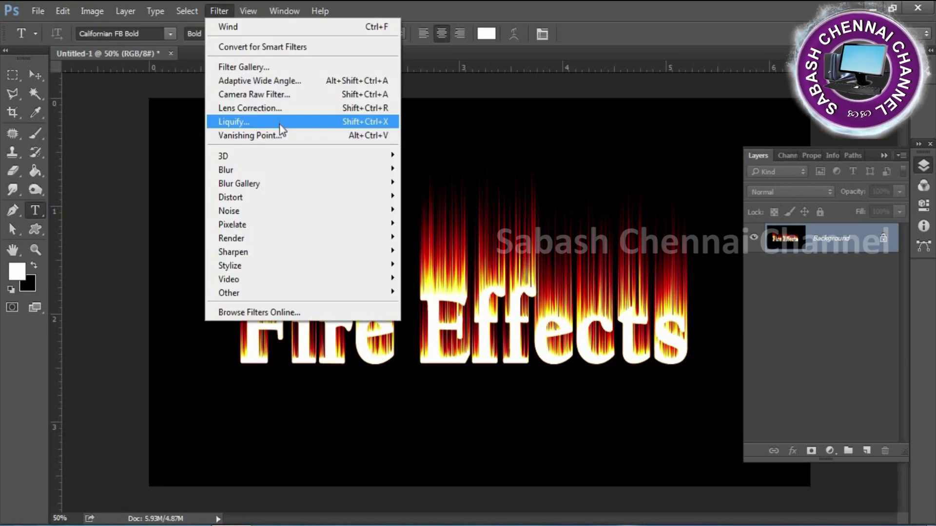
{"action": "left_click", "coordinate": [281, 122]}
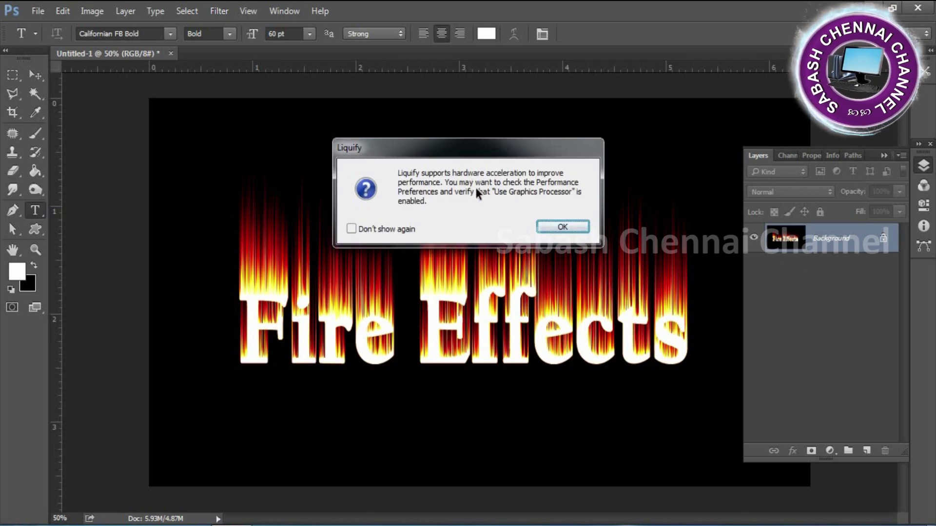
{"action": "left_click", "coordinate": [553, 225]}
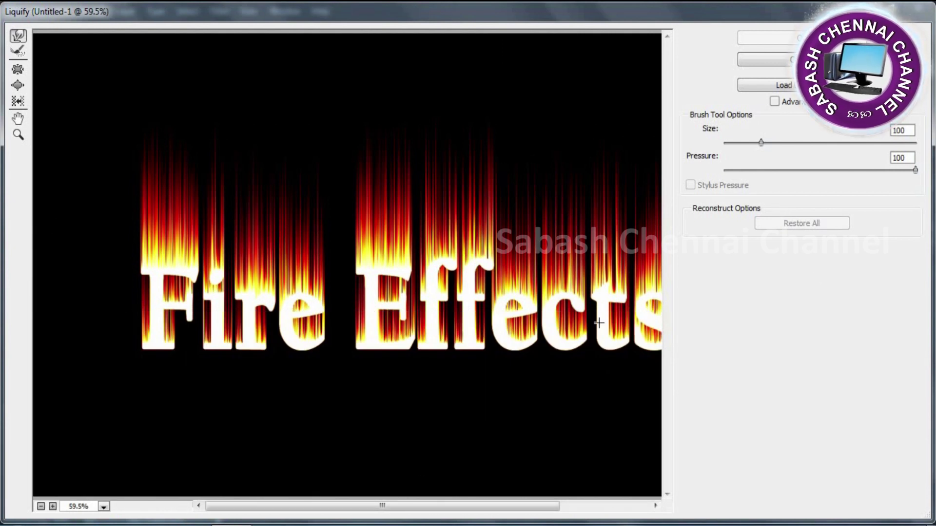
{"action": "left_click_drag", "start_coordinate": [759, 143], "coordinate": [766, 145]}
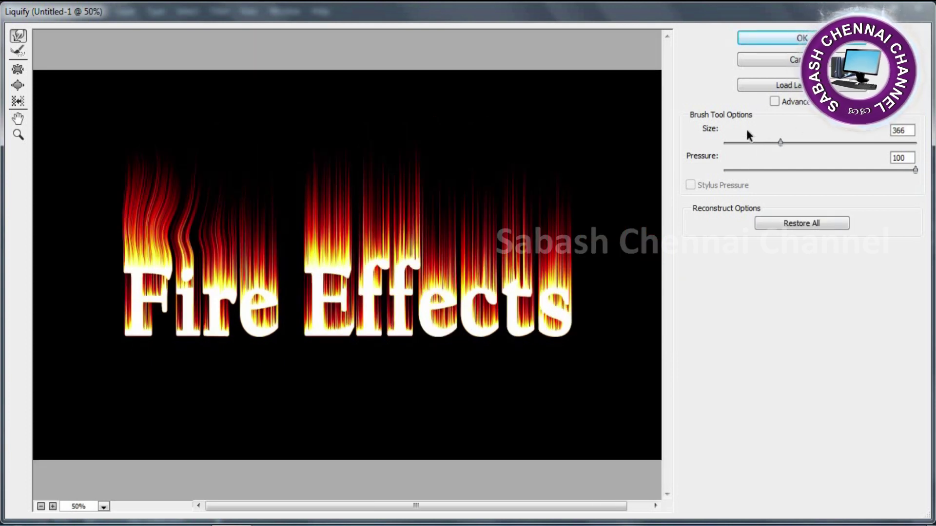
Step: Enable Liquify's advanced mode and set the Forward Warp brush to pressure 58 and density 68
{"action": "left_click", "coordinate": [774, 101]}
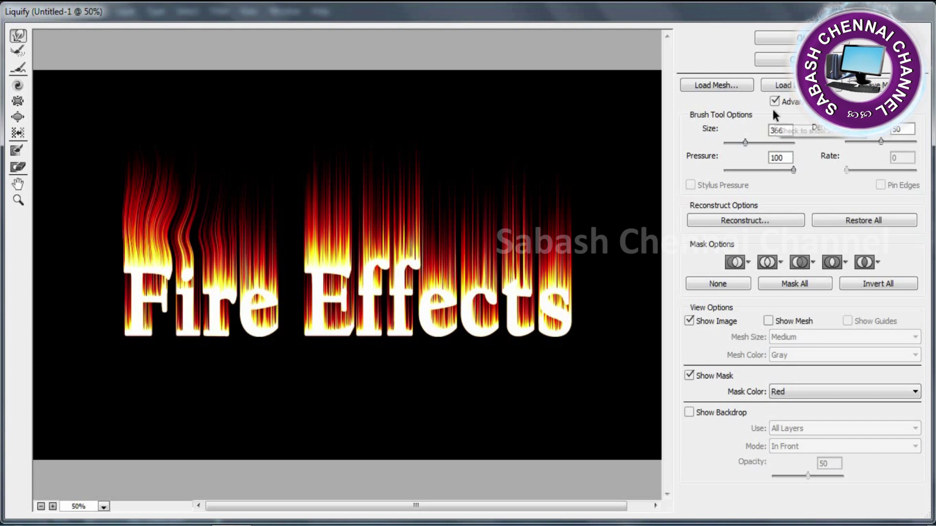
{"action": "left_click_drag", "start_coordinate": [793, 169], "coordinate": [762, 166]}
{"action": "left_click_drag", "start_coordinate": [880, 141], "coordinate": [894, 141]}
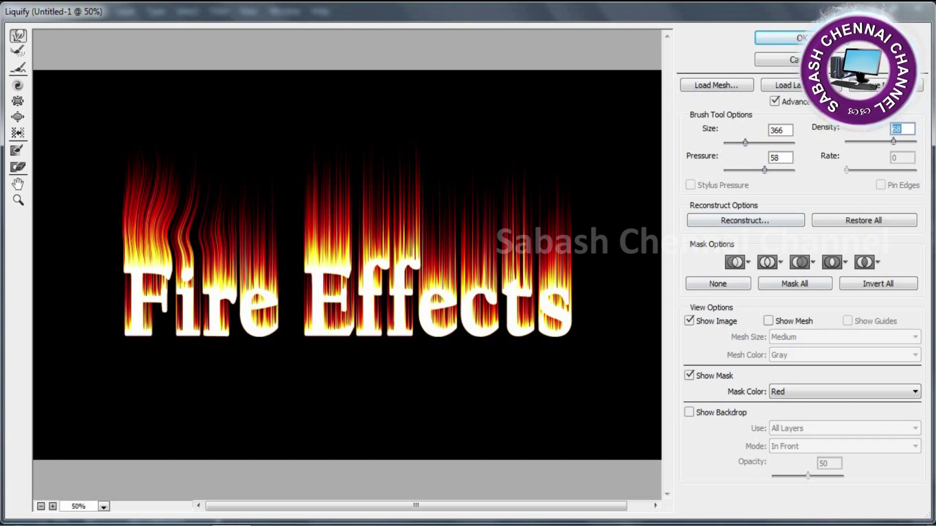
Step: Swirl the flames above both words with the Twirl tool at size 166, raising its brush density to 89
{"action": "left_click", "coordinate": [18, 86]}
{"action": "left_click_drag", "start_coordinate": [167, 209], "coordinate": [234, 219]}
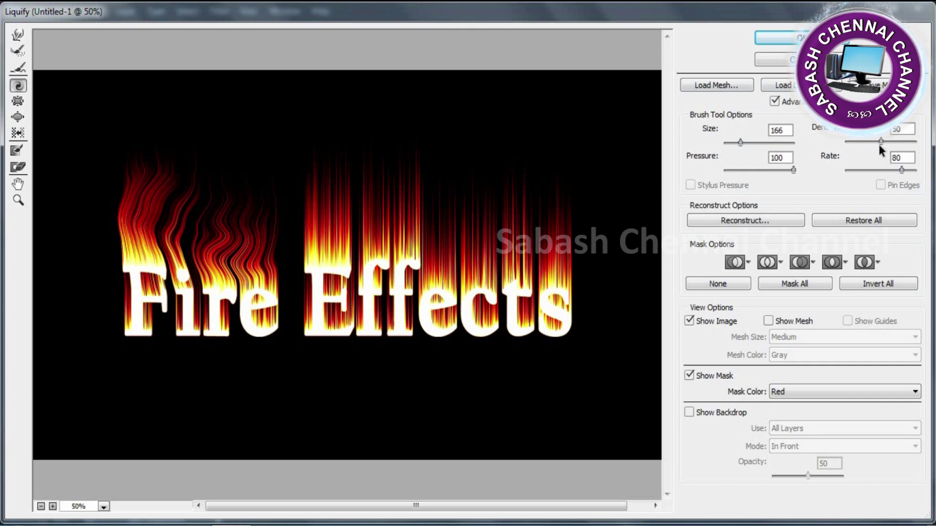
{"action": "left_click_drag", "start_coordinate": [880, 142], "coordinate": [907, 141]}
{"action": "mouse_move", "coordinate": [351, 236]}
{"action": "left_mouse_down"}
{"action": "mouse_move", "coordinate": [285, 229]}
{"action": "mouse_move", "coordinate": [327, 198]}
{"action": "mouse_move", "coordinate": [425, 203]}
{"action": "mouse_move", "coordinate": [446, 246]}
{"action": "mouse_move", "coordinate": [502, 229]}
{"action": "mouse_move", "coordinate": [554, 235]}
{"action": "mouse_move", "coordinate": [556, 249]}
{"action": "mouse_move", "coordinate": [435, 258]}
{"action": "mouse_move", "coordinate": [376, 198]}
{"action": "mouse_move", "coordinate": [312, 225]}
{"action": "mouse_move", "coordinate": [280, 222]}
{"action": "mouse_move", "coordinate": [299, 165]}
{"action": "mouse_move", "coordinate": [362, 187]}
{"action": "mouse_move", "coordinate": [337, 240]}
{"action": "mouse_move", "coordinate": [267, 198]}
{"action": "mouse_move", "coordinate": [374, 201]}
{"action": "mouse_move", "coordinate": [316, 216]}
{"action": "mouse_move", "coordinate": [314, 194]}
{"action": "mouse_move", "coordinate": [408, 227]}
{"action": "mouse_move", "coordinate": [407, 212]}
{"action": "mouse_move", "coordinate": [405, 222]}
{"action": "mouse_move", "coordinate": [433, 241]}
{"action": "mouse_move", "coordinate": [448, 282]}
{"action": "mouse_move", "coordinate": [454, 261]}
{"action": "mouse_move", "coordinate": [463, 281]}
{"action": "mouse_move", "coordinate": [479, 251]}
{"action": "mouse_move", "coordinate": [516, 232]}
{"action": "mouse_move", "coordinate": [543, 254]}
{"action": "mouse_move", "coordinate": [560, 251]}
{"action": "mouse_move", "coordinate": [573, 217]}
{"action": "mouse_move", "coordinate": [526, 237]}
{"action": "mouse_move", "coordinate": [475, 223]}
{"action": "mouse_move", "coordinate": [464, 247]}
{"action": "mouse_move", "coordinate": [451, 247]}
{"action": "mouse_move", "coordinate": [398, 216]}
{"action": "mouse_move", "coordinate": [376, 225]}
{"action": "mouse_move", "coordinate": [350, 213]}
{"action": "mouse_move", "coordinate": [327, 229]}
{"action": "mouse_move", "coordinate": [308, 216]}
{"action": "mouse_move", "coordinate": [237, 238]}
{"action": "mouse_move", "coordinate": [207, 276]}
{"action": "mouse_move", "coordinate": [175, 227]}
{"action": "mouse_move", "coordinate": [123, 223]}
{"action": "left_mouse_up"}
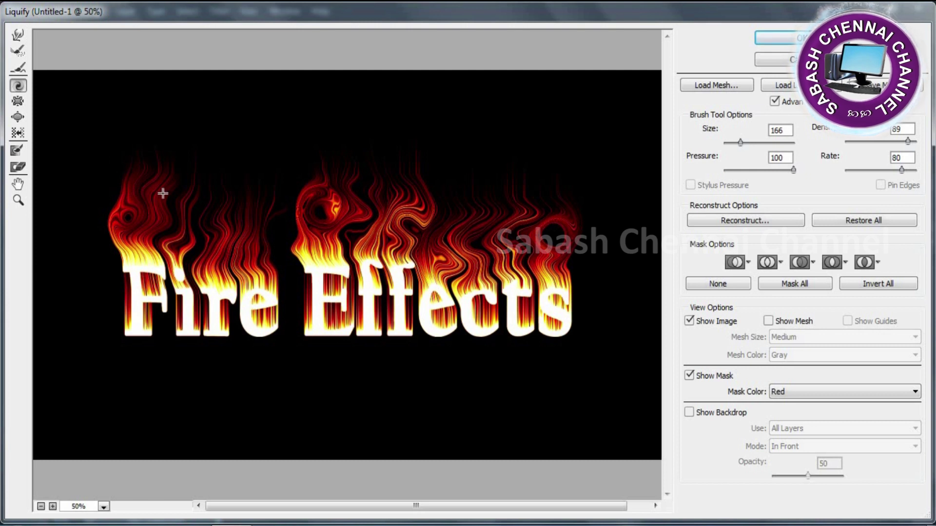
Step: Reduce the Twirl brush size to 107, distort the letters and their inner flames, and apply the Liquify filter
{"action": "left_click_drag", "start_coordinate": [734, 146], "coordinate": [731, 146]}
{"action": "left_click_drag", "start_coordinate": [551, 324], "coordinate": [487, 314]}
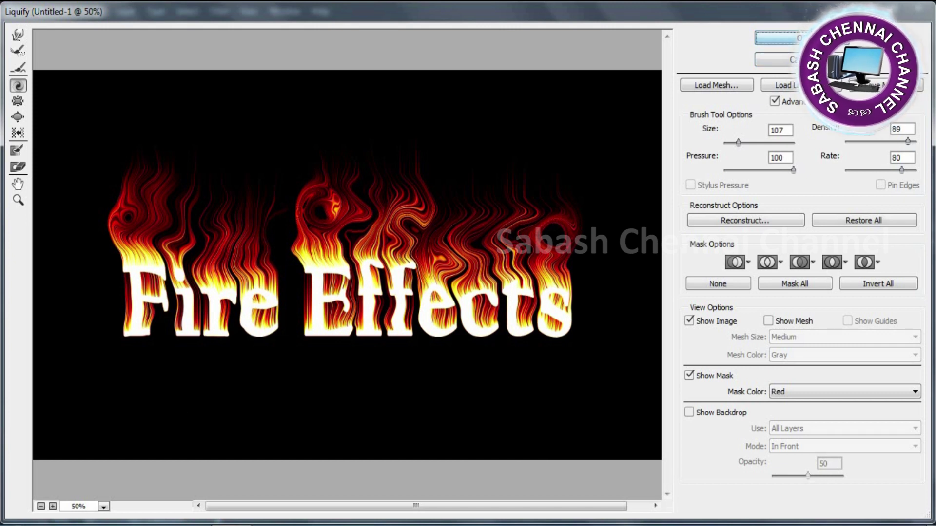
{"action": "key", "text": "Return"}
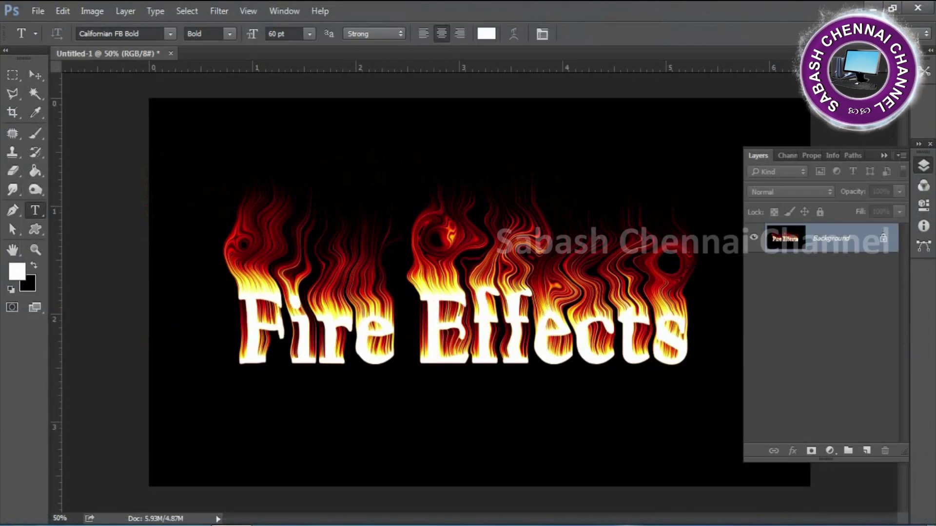